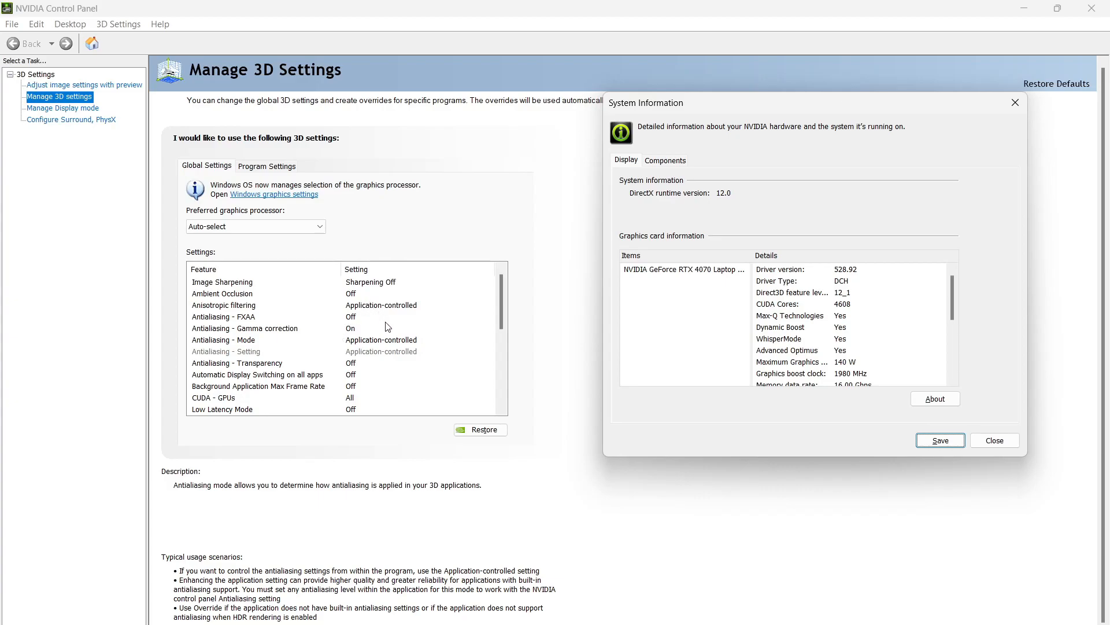
Switch from NVIDIA Control Panel to the PredatorSense window via the task switcher
key("alt+Tab")
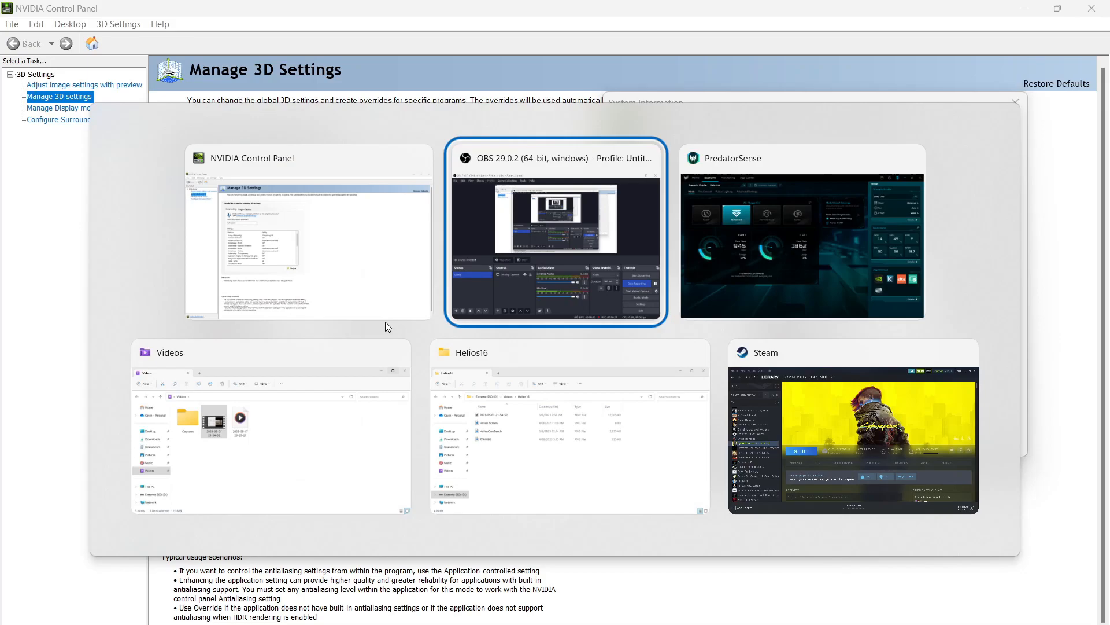
key("Tab")
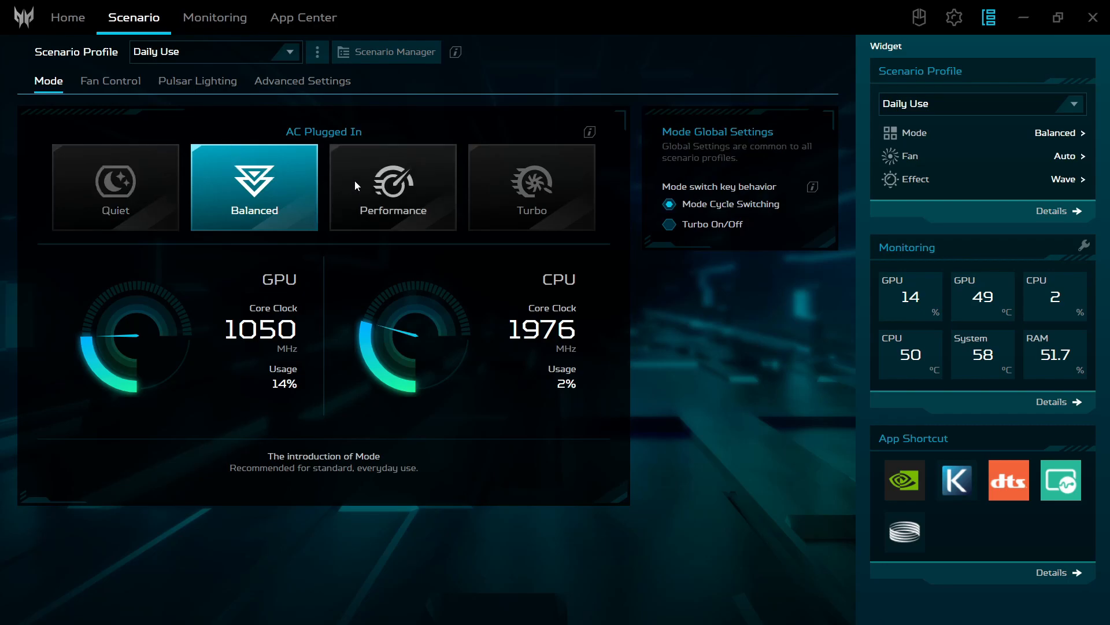
Try Turbo performance mode, then set the fans to Custom speeds
left_click(111, 81)
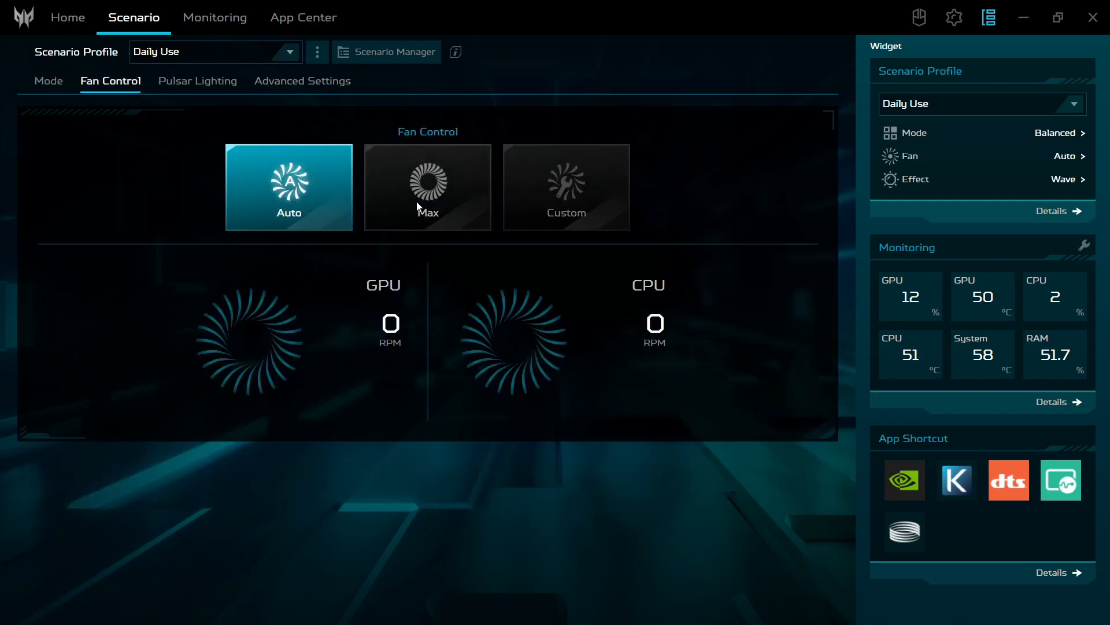
left_click(48, 80)
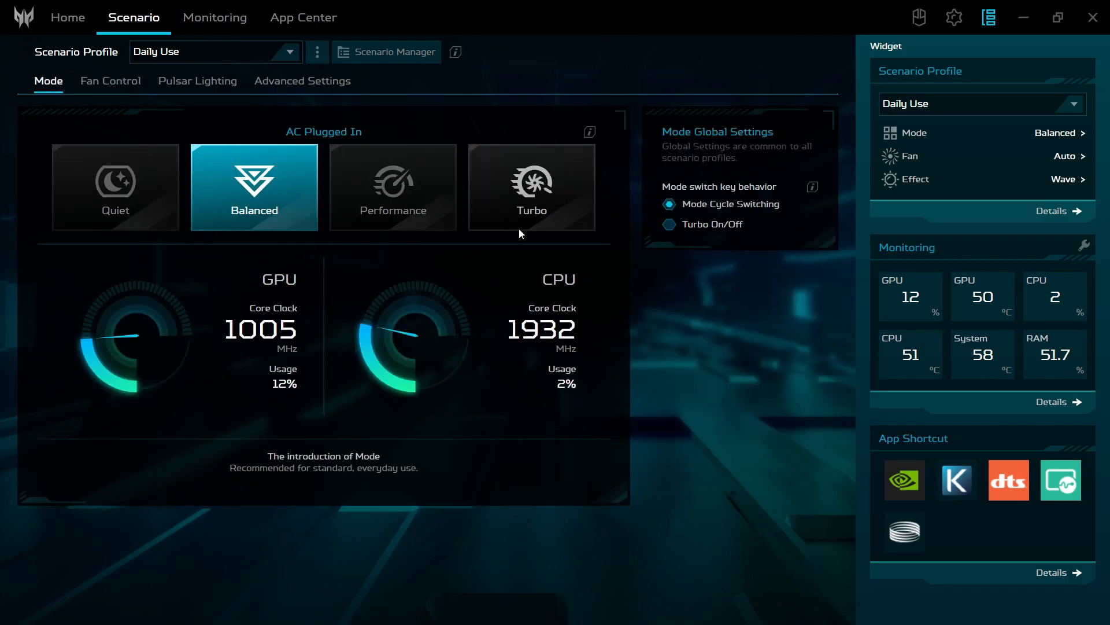
left_click(508, 183)
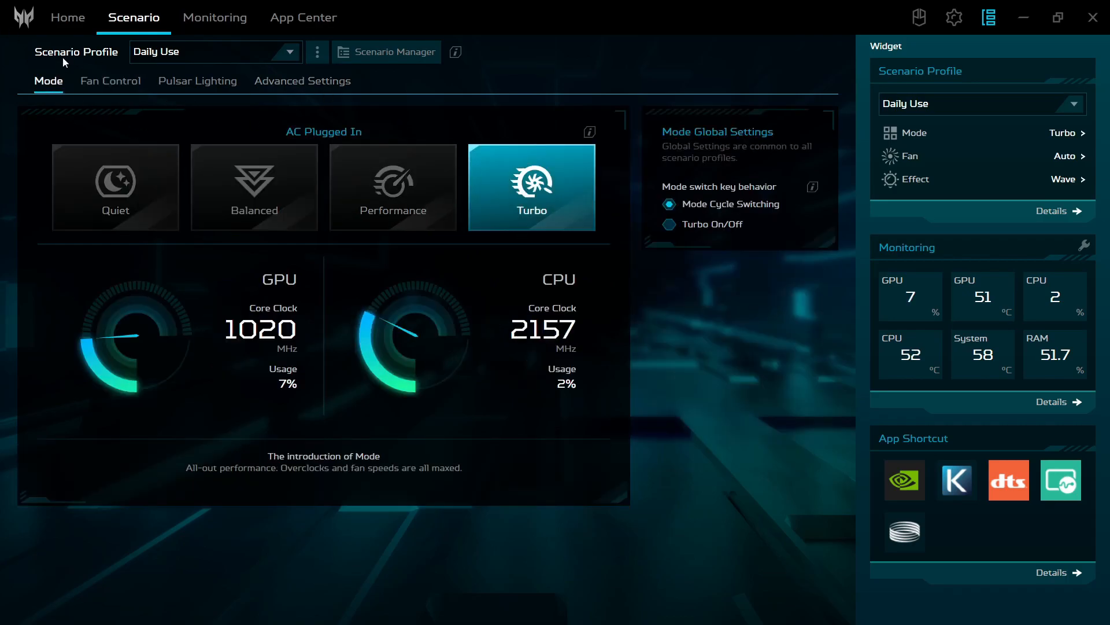
left_click(104, 86)
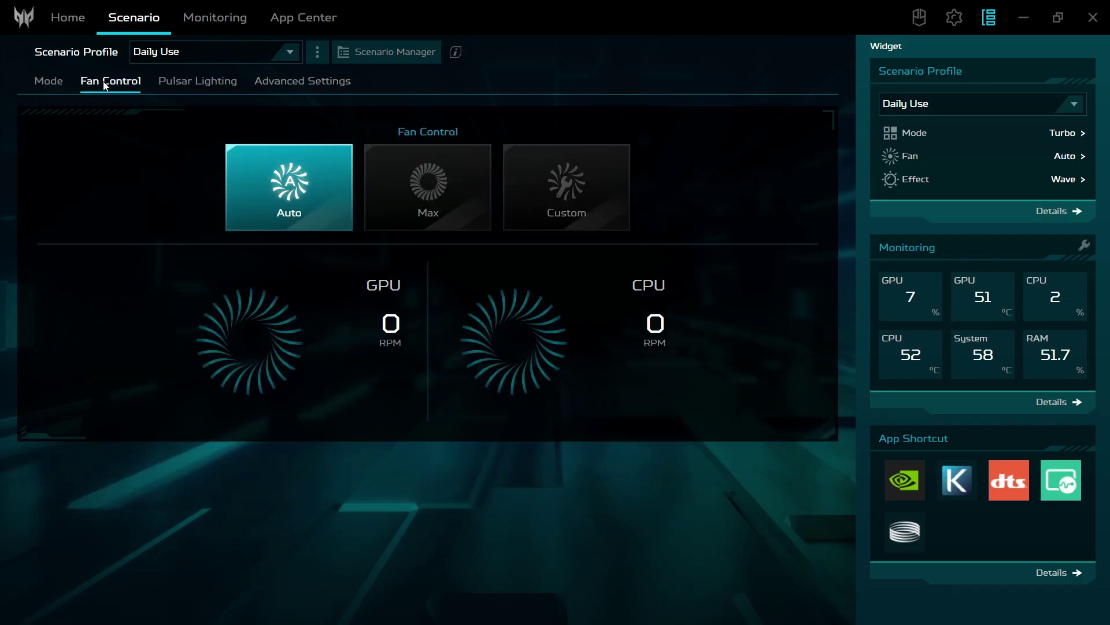
left_click(519, 187)
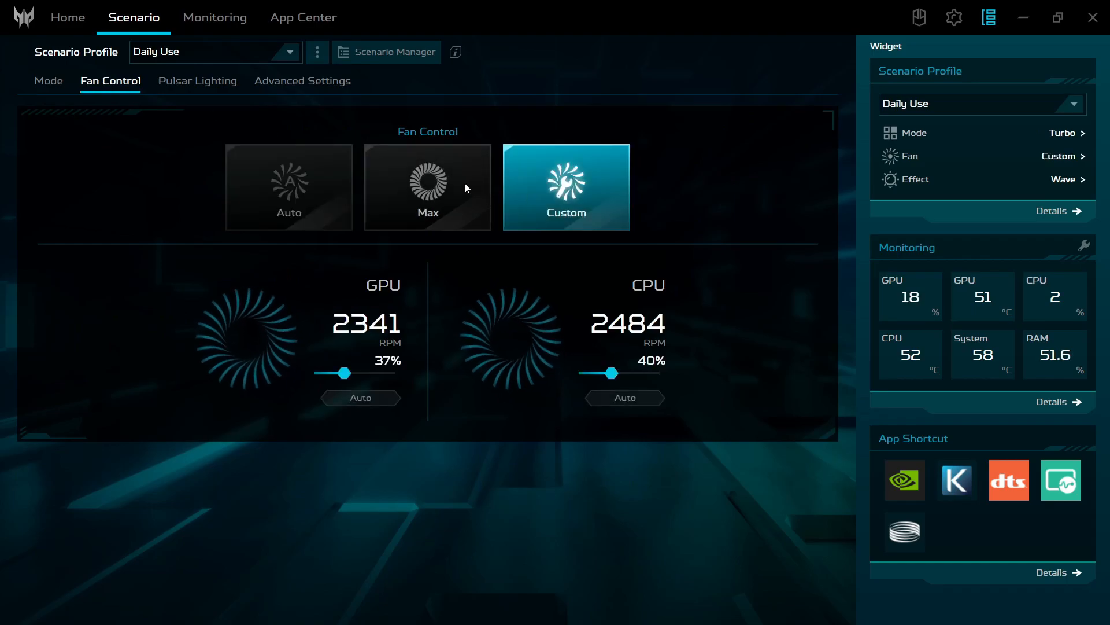
Return to Balanced mode, then view Advanced Settings and the Pulsar Lighting keyboard effects
left_click(49, 81)
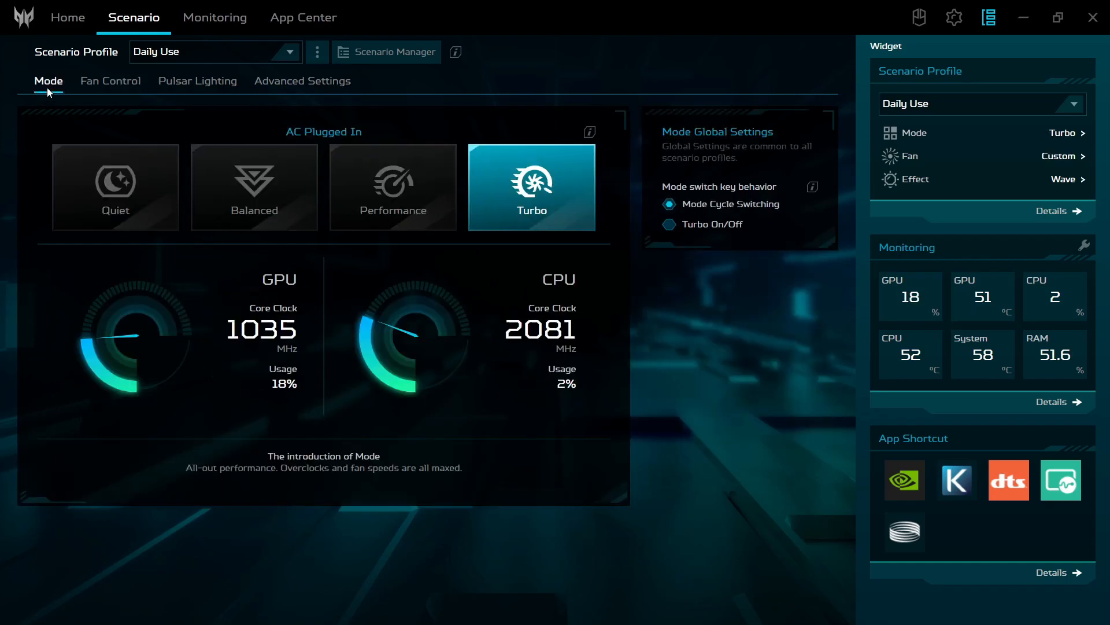
left_click(299, 205)
left_click(303, 81)
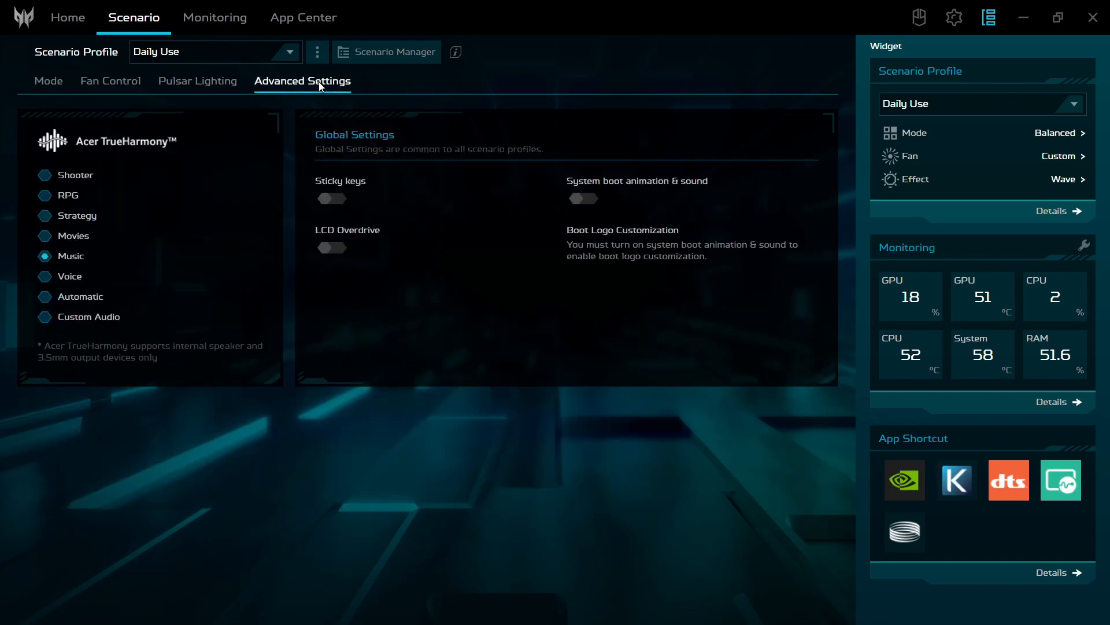
left_click(224, 81)
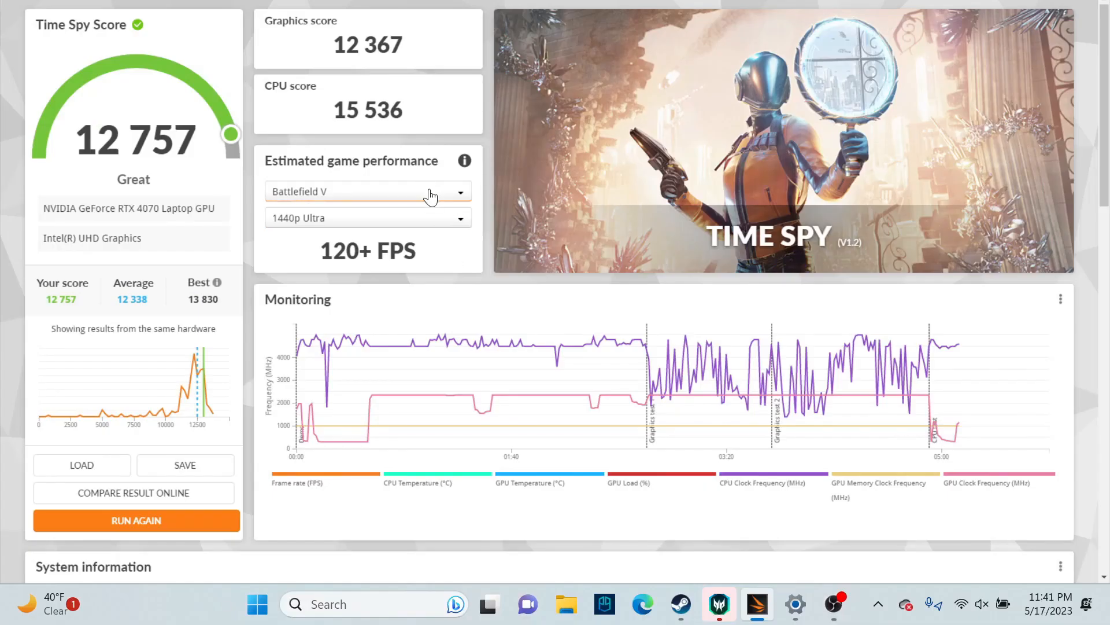
Show the resolution choices under Estimated game performance for the 12,757 Time Spy result
left_click(451, 219)
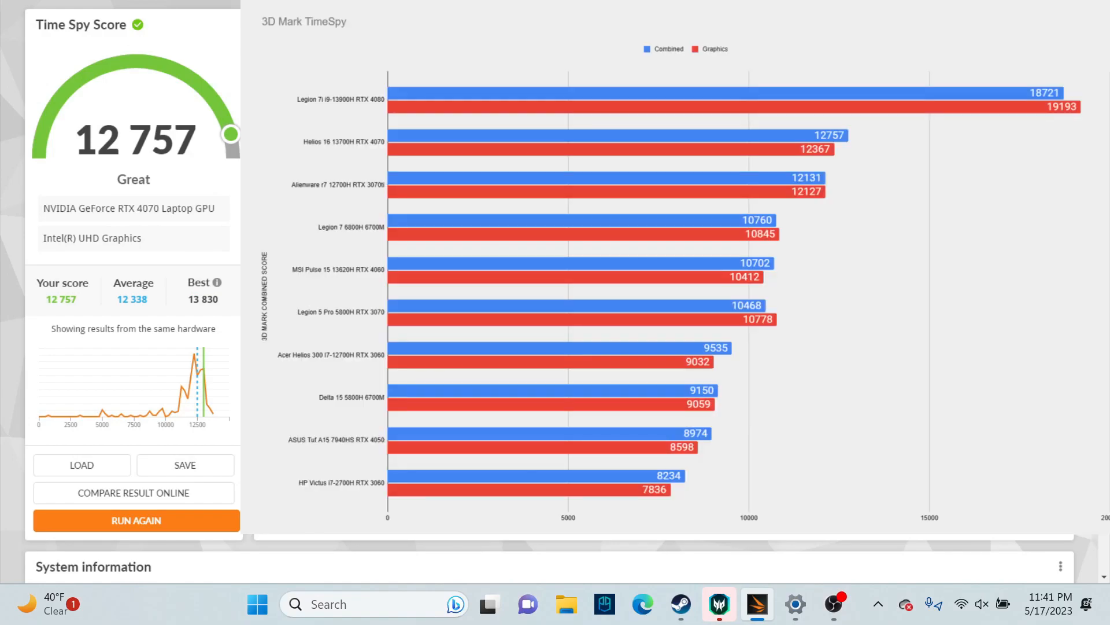